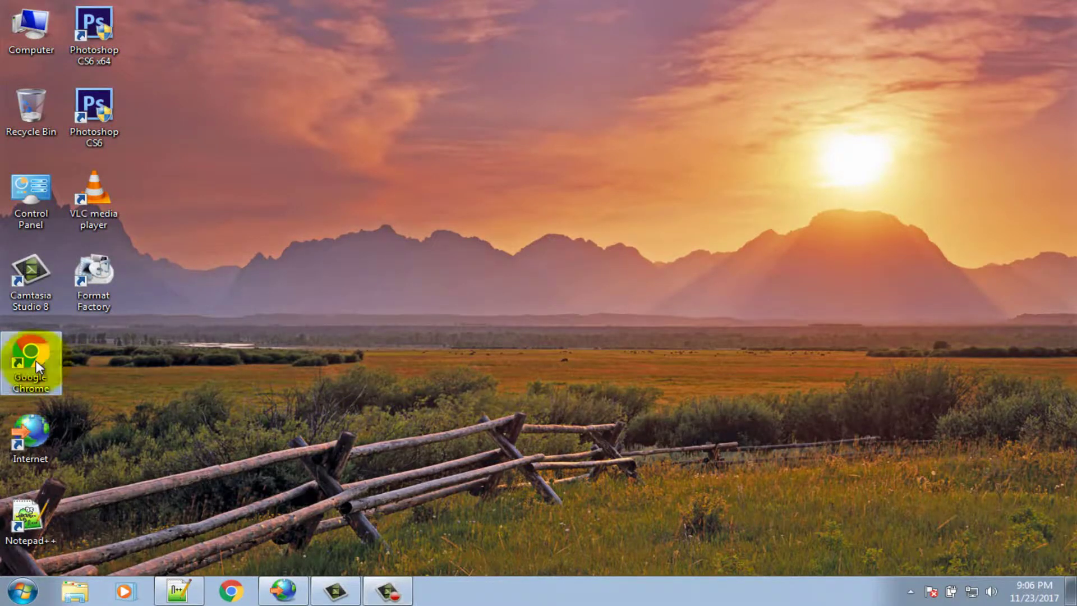
- Launch Chrome, search for malwarebytes, and open the official Malwarebytes site
{"action": "right_click", "coordinate": [32, 363]}
{"action": "left_click", "coordinate": [144, 84]}
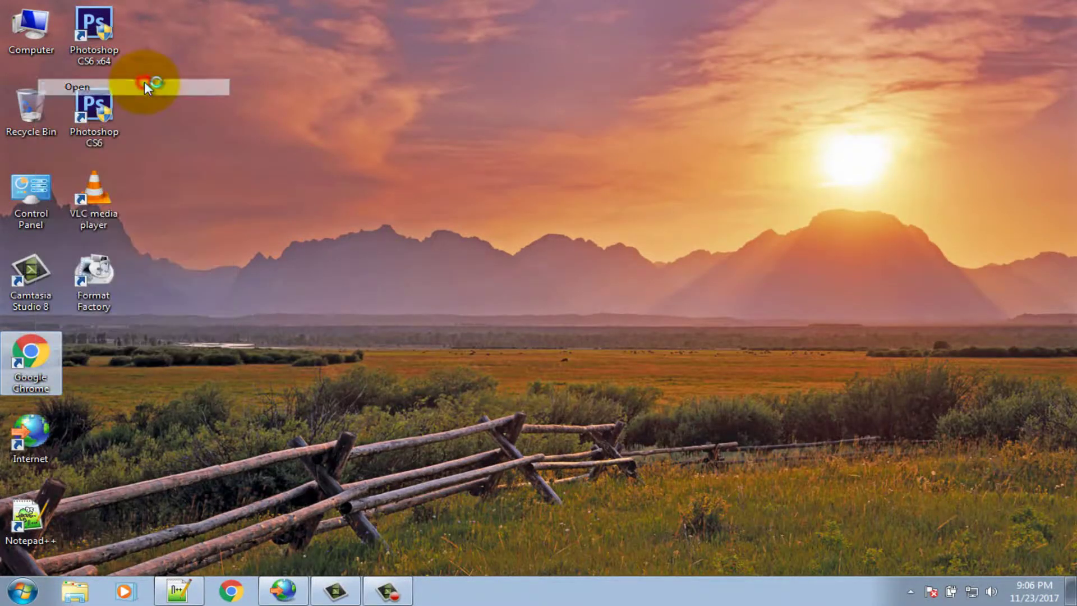
{"action": "type", "text": "m"}
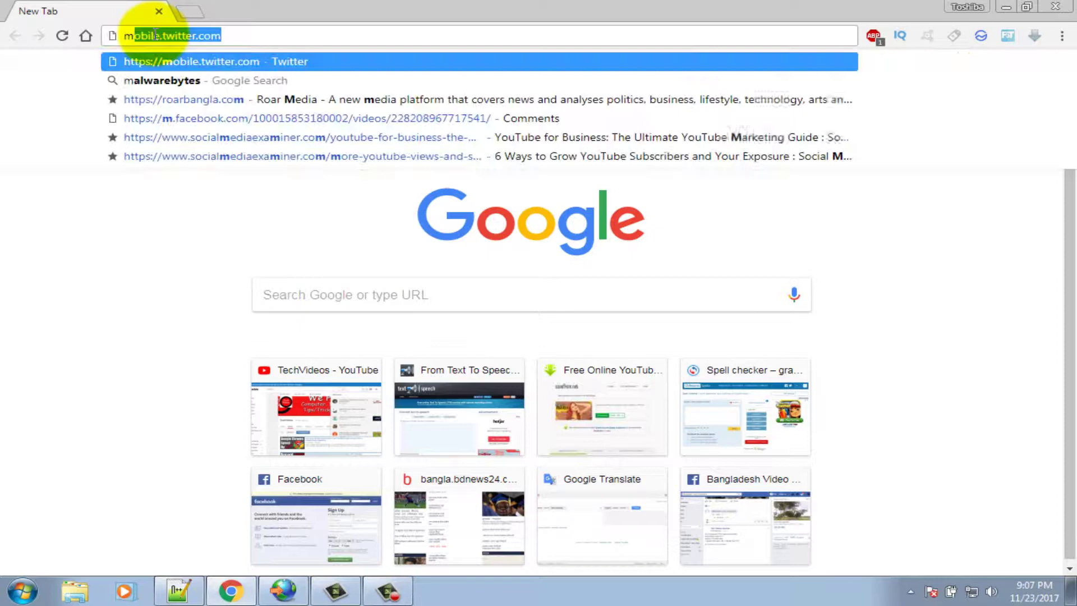
{"action": "type", "text": "alwarebytes&oq=malwarebytes&aqs=chrome.0.69i59j69i60l5.10178j0j7&sourceid=chr"}
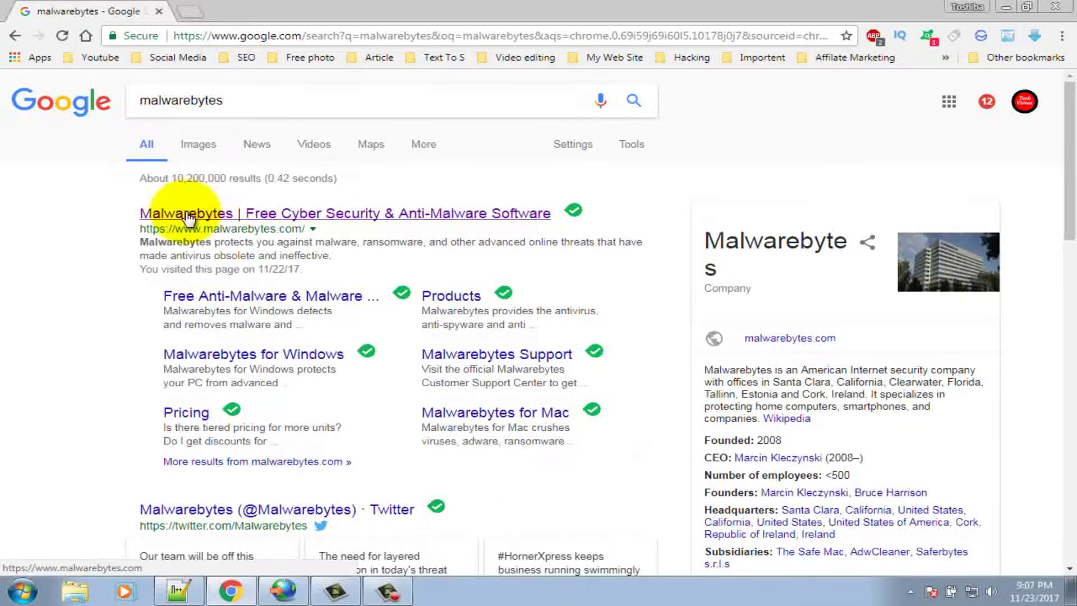
{"action": "left_click", "coordinate": [187, 217]}
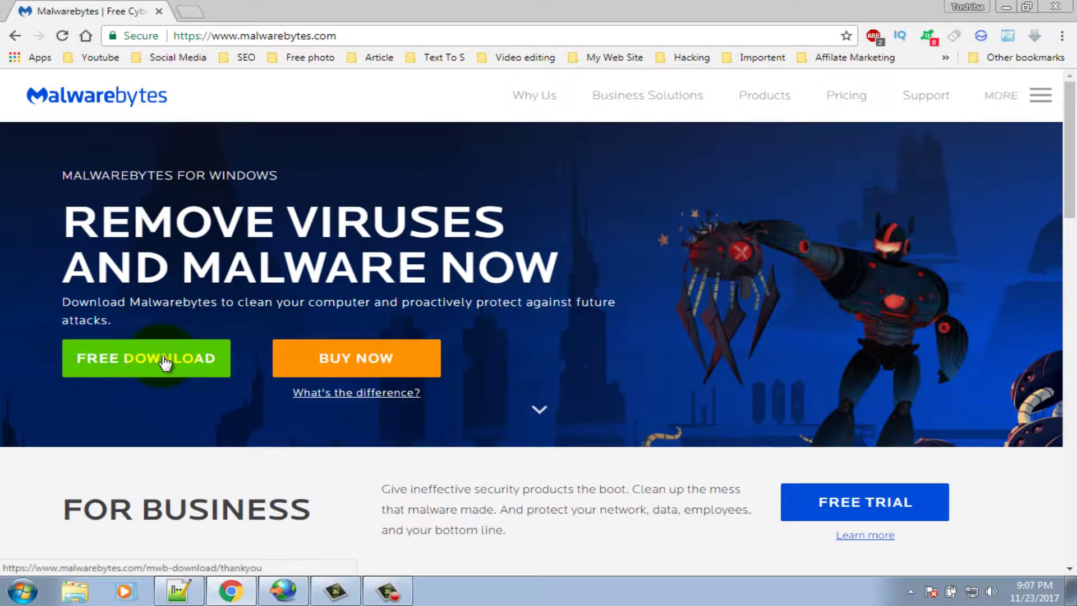
- Download the free Malwarebytes installer mb3-setup-consumer.exe from the home page
{"action": "left_click", "coordinate": [164, 363]}
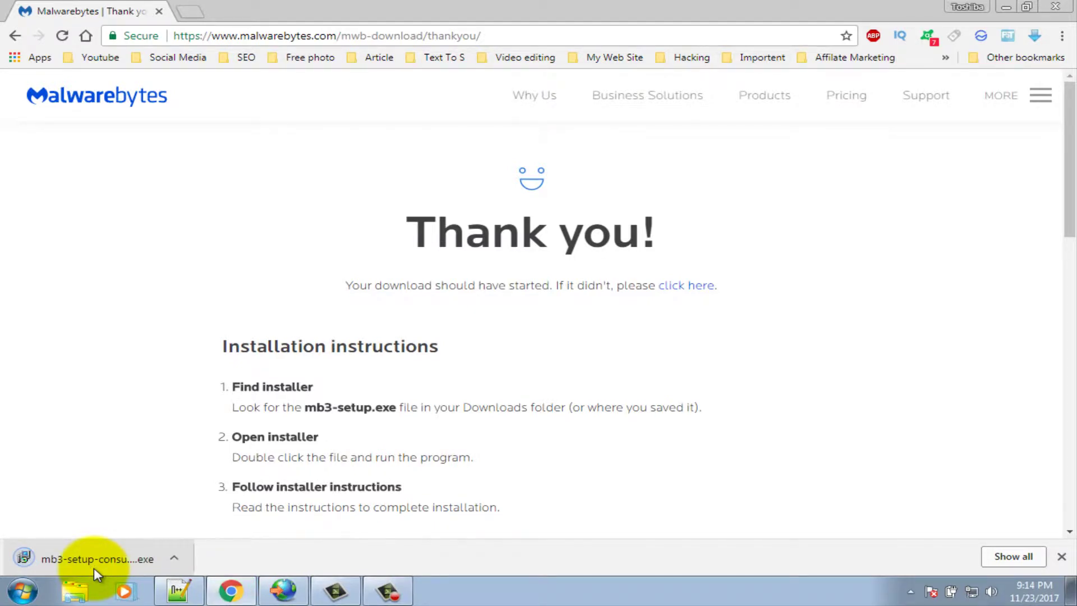
- Run the downloaded mb3-setup installer, accepting the security warning and English as the language
{"action": "left_click", "coordinate": [102, 557]}
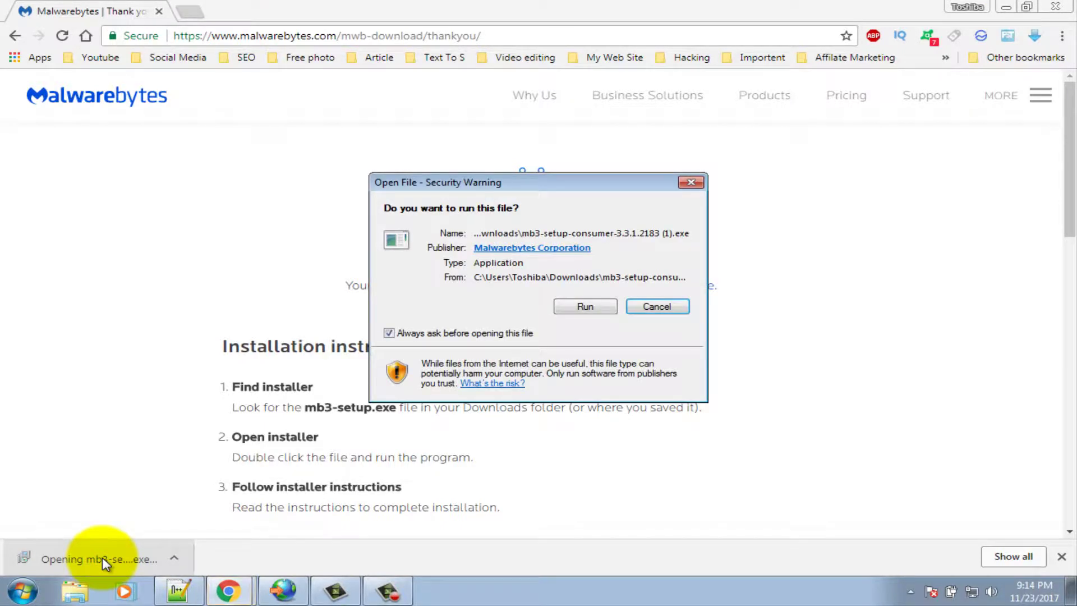
{"action": "left_click", "coordinate": [583, 308]}
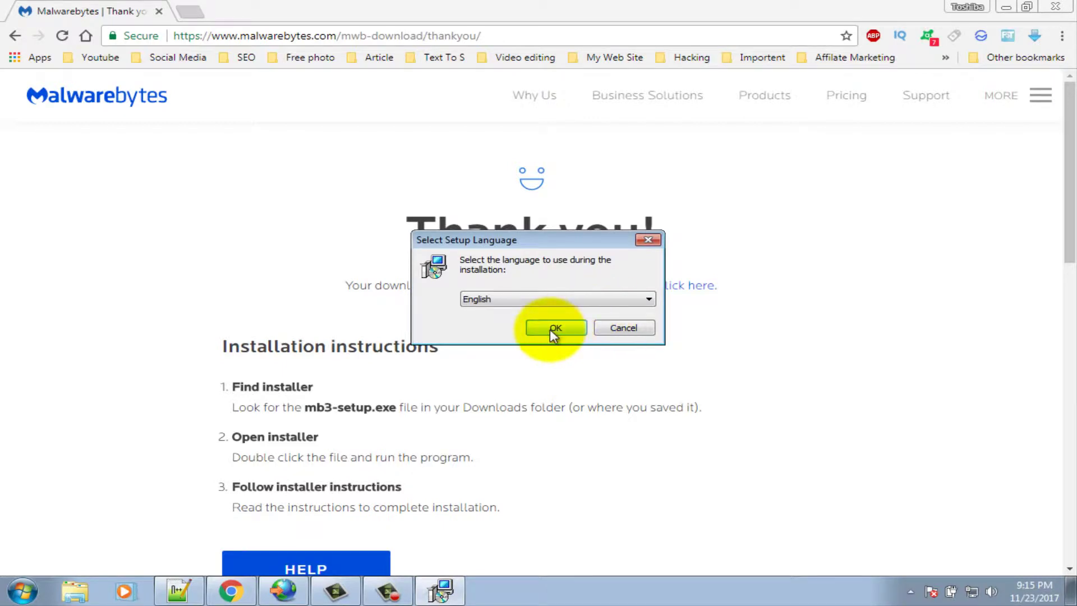
{"action": "left_click", "coordinate": [554, 328]}
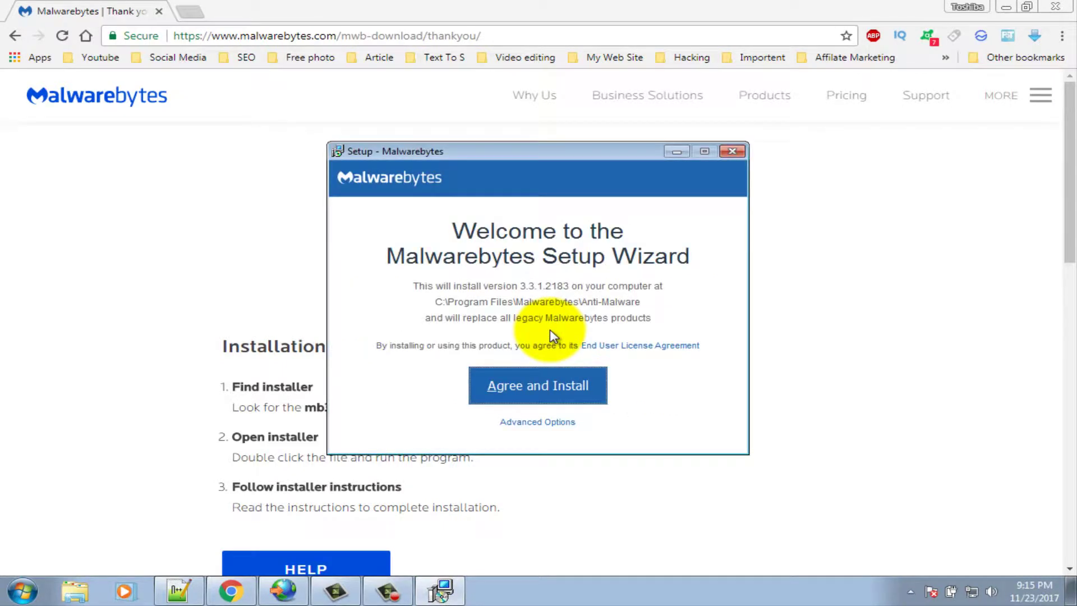
- Agree to the license, install Malwarebytes, and finish setup to reach the Premium Trial dashboard
{"action": "left_click", "coordinate": [533, 385]}
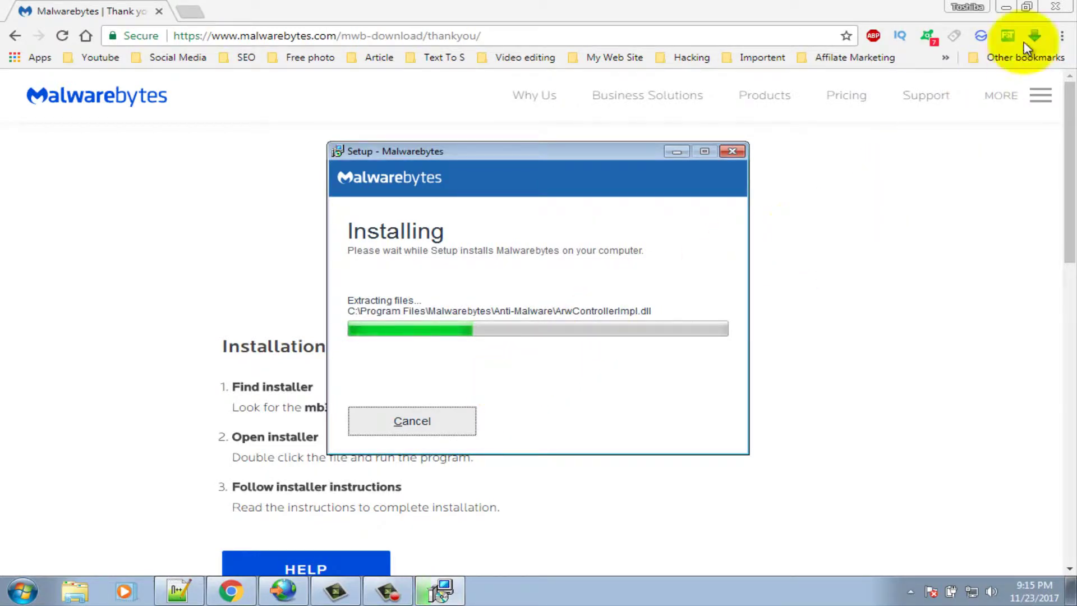
{"action": "left_click", "coordinate": [1007, 6]}
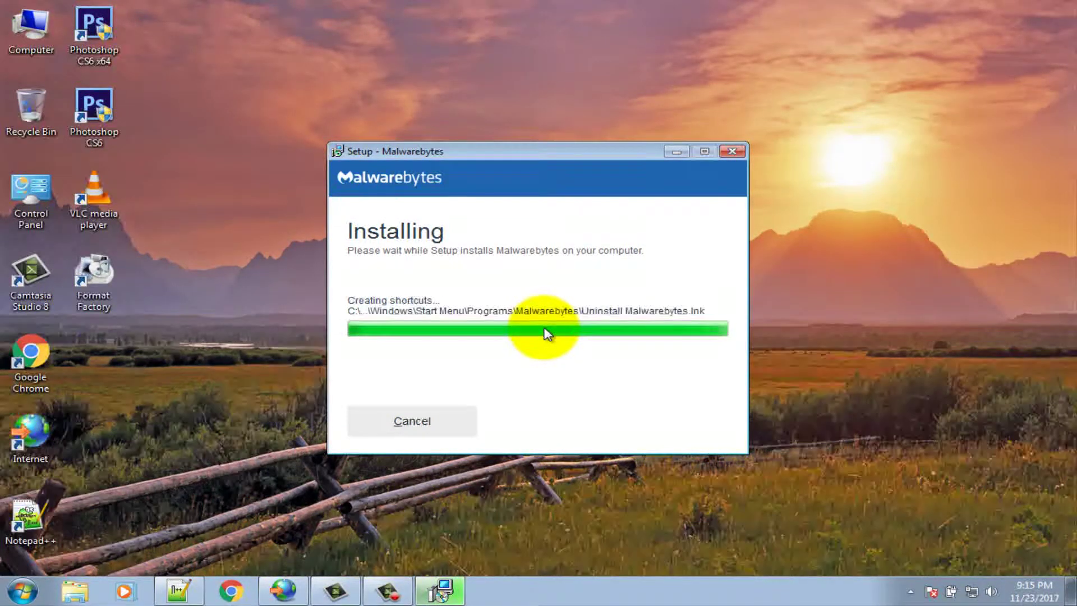
{"action": "left_click", "coordinate": [559, 418]}
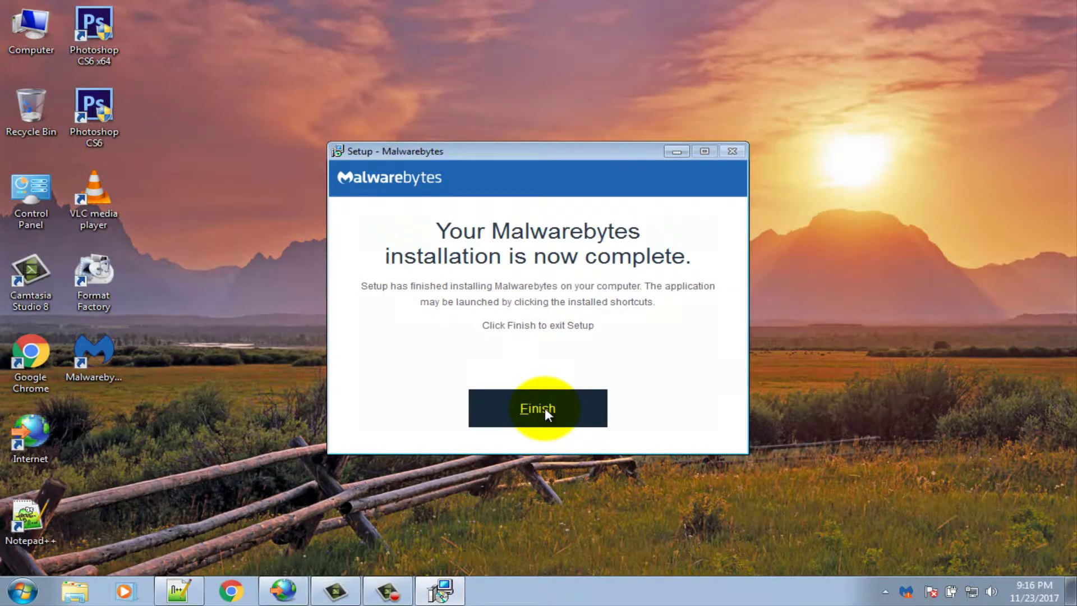
{"action": "left_click", "coordinate": [545, 408]}
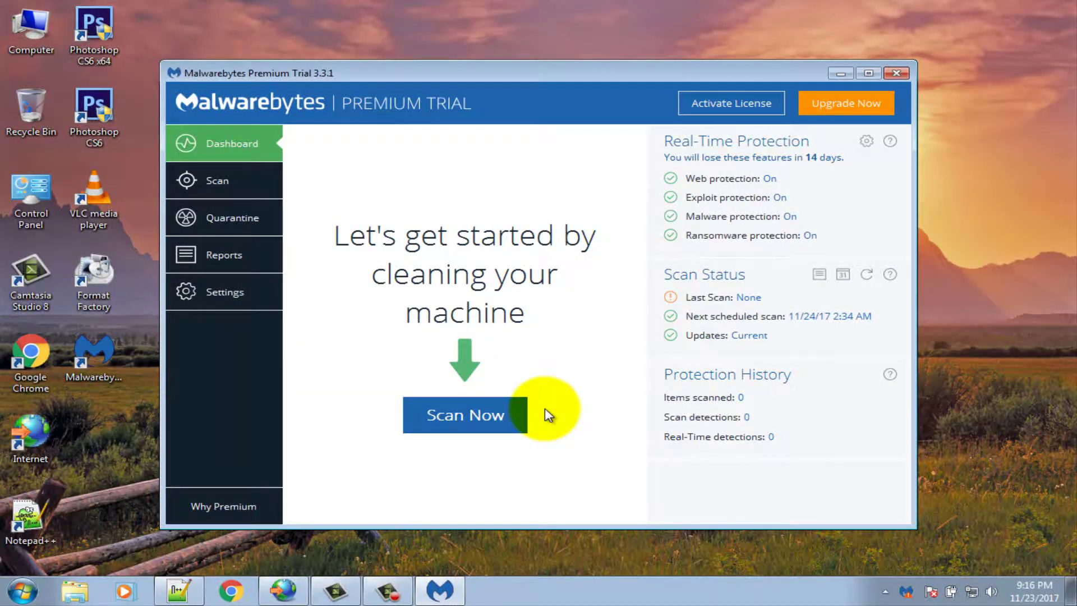
- Run a threat scan from the Dashboard, finishing with 313,092 items scanned and zero threats
{"action": "left_click", "coordinate": [483, 414]}
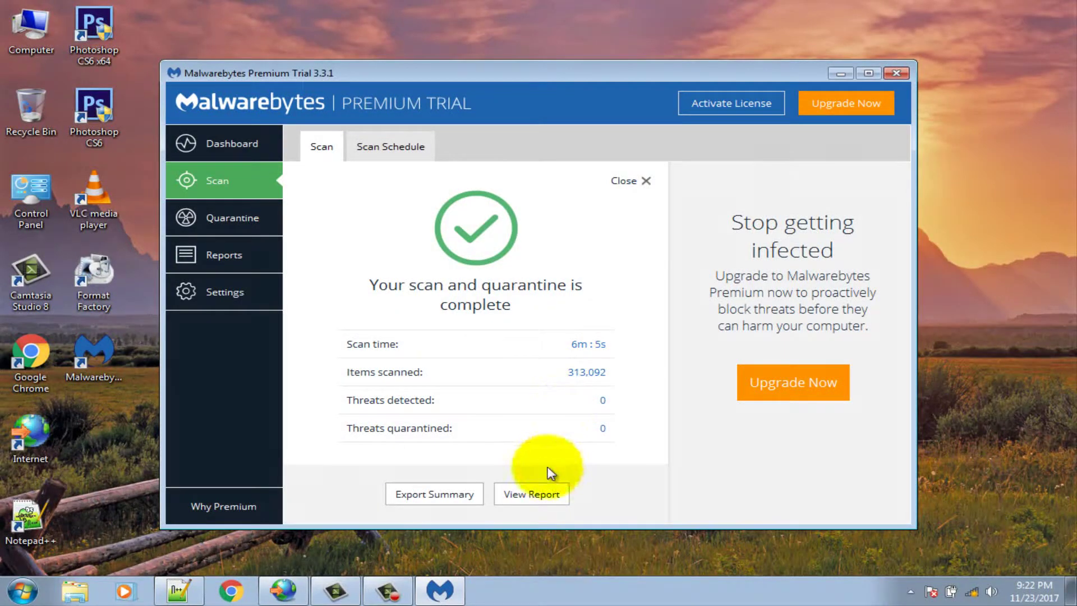
{"action": "left_click", "coordinate": [540, 495]}
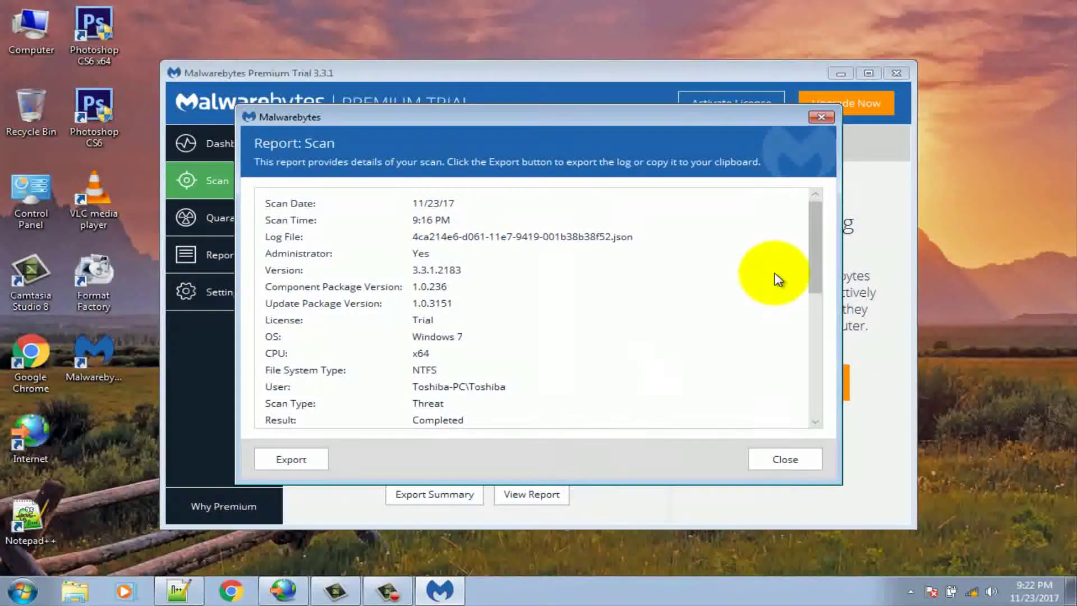
{"action": "left_click_drag", "start_coordinate": [809, 248], "coordinate": [810, 387]}
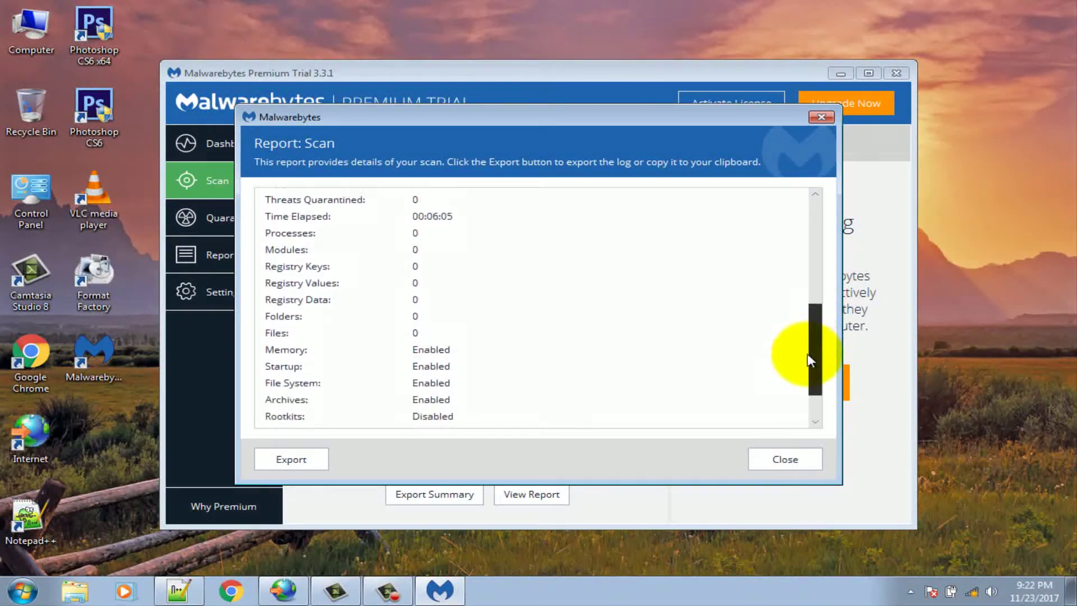
{"action": "left_click", "coordinate": [784, 459]}
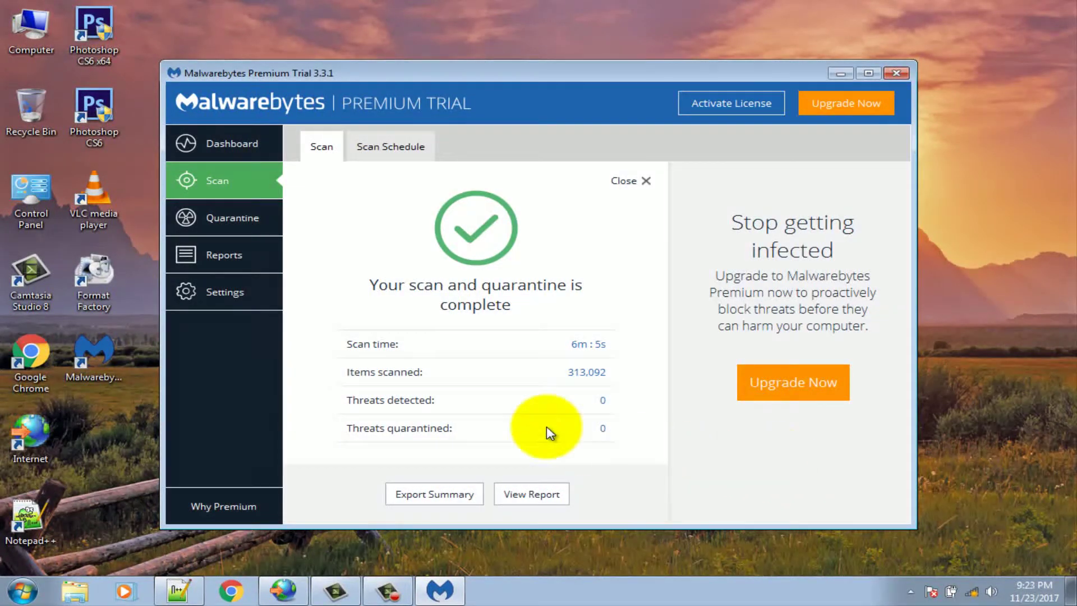
- In Settings' Application tab, turn off component updates and full-version update notifications
{"action": "left_click", "coordinate": [239, 295]}
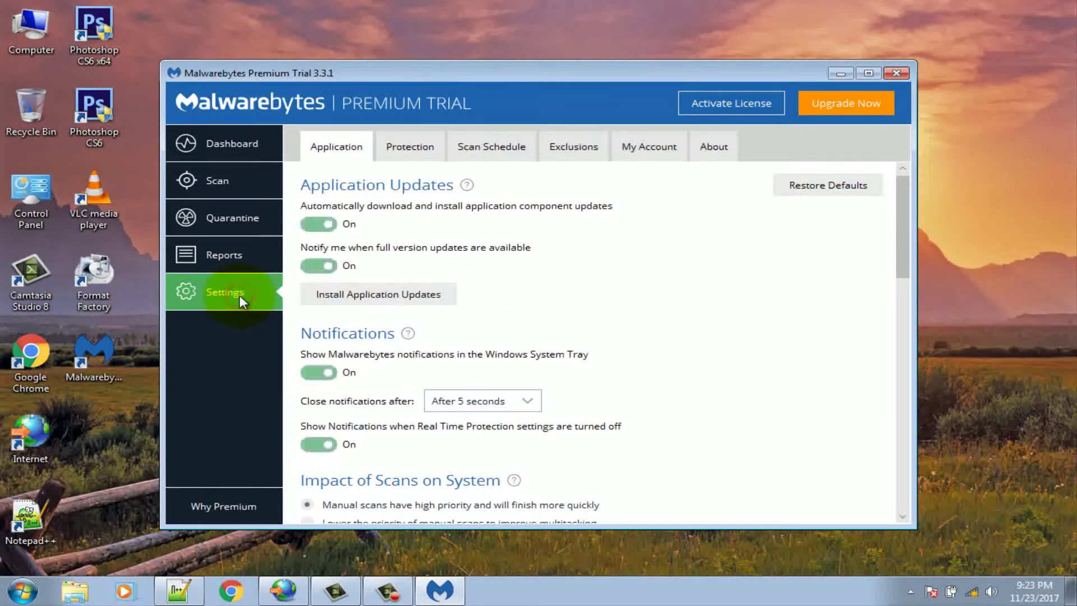
{"action": "left_click", "coordinate": [317, 226]}
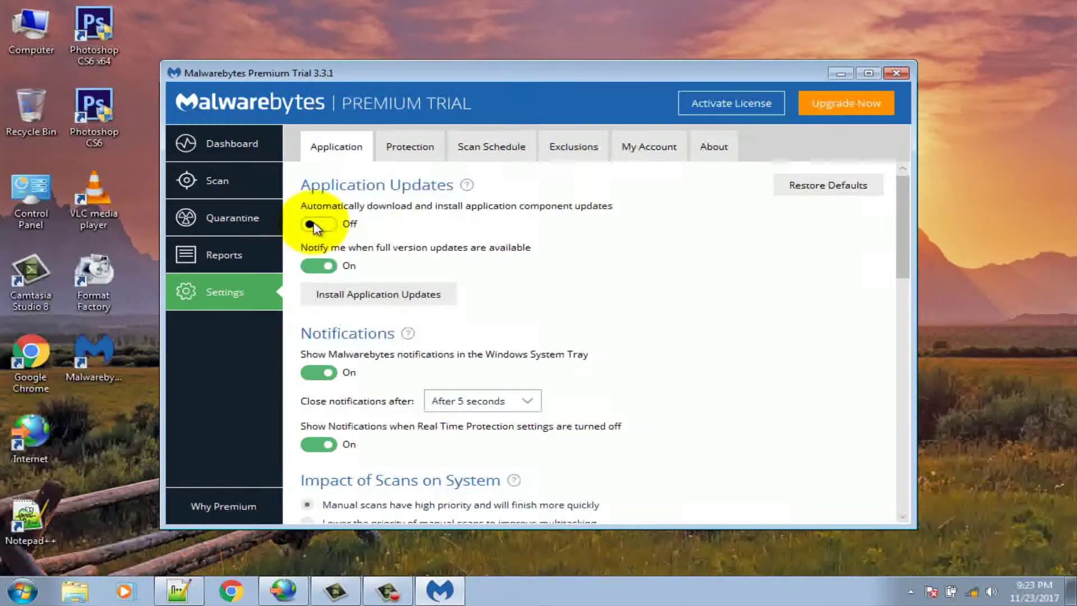
{"action": "left_click", "coordinate": [317, 268]}
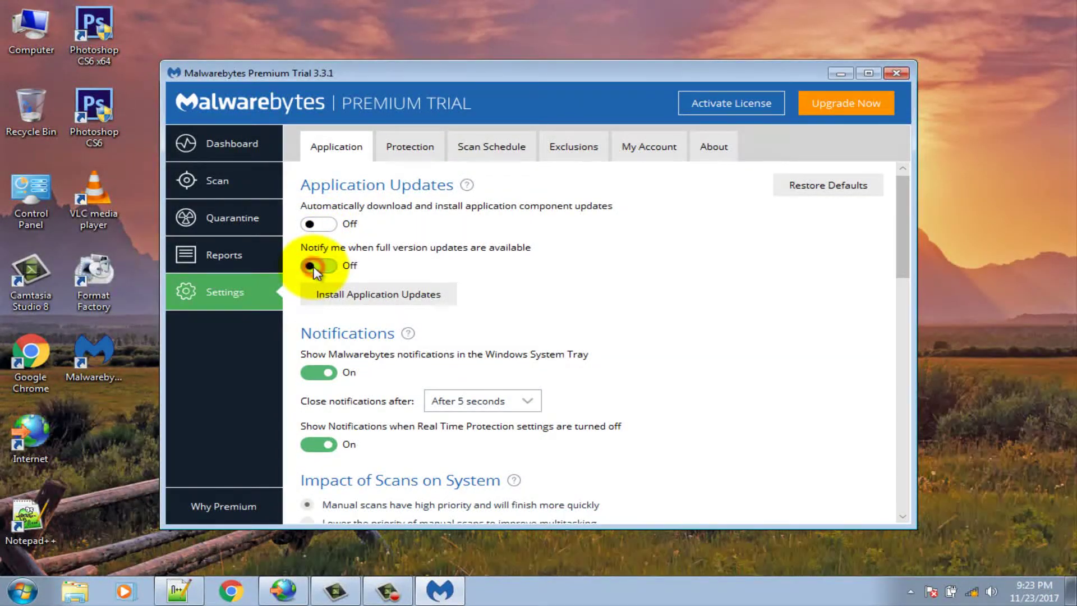